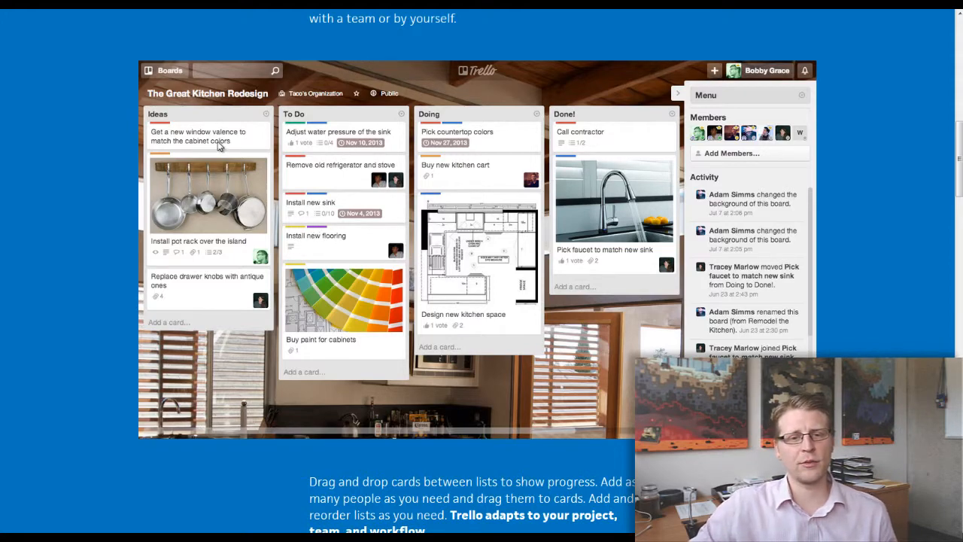
Step: Look over the Trello home page, log in with email and password, and open the ITB board
scroll(435, 243, down, 6)
scroll(435, 243, down, 5)
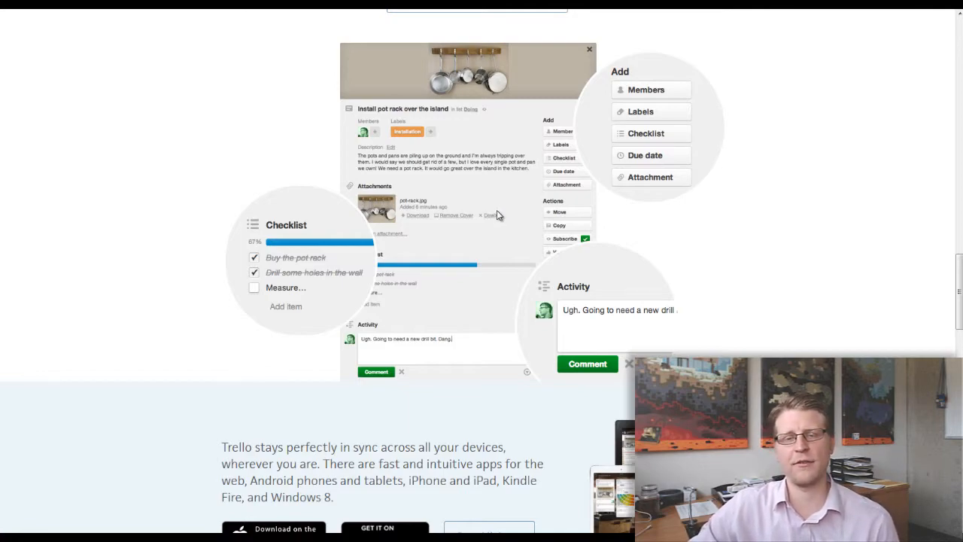
scroll(497, 215, up, 15)
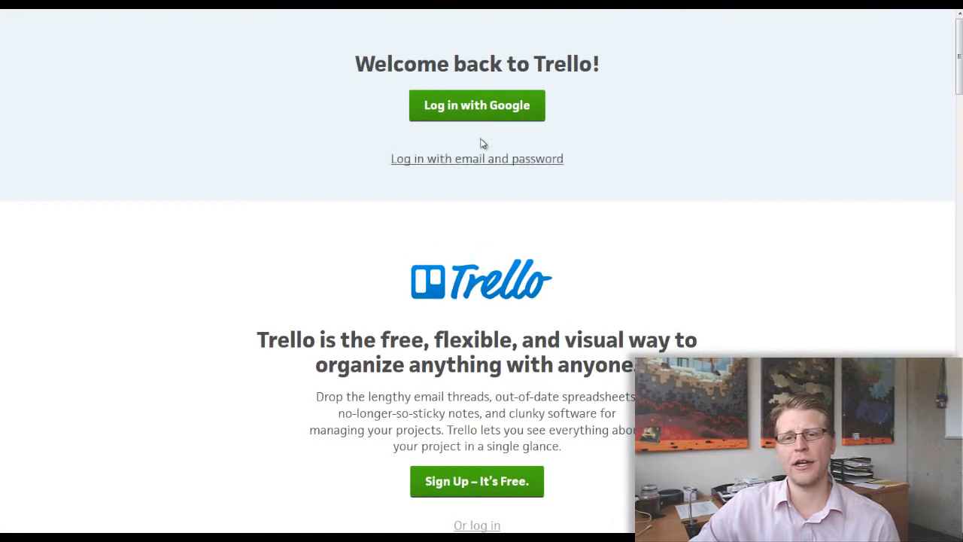
click(520, 161)
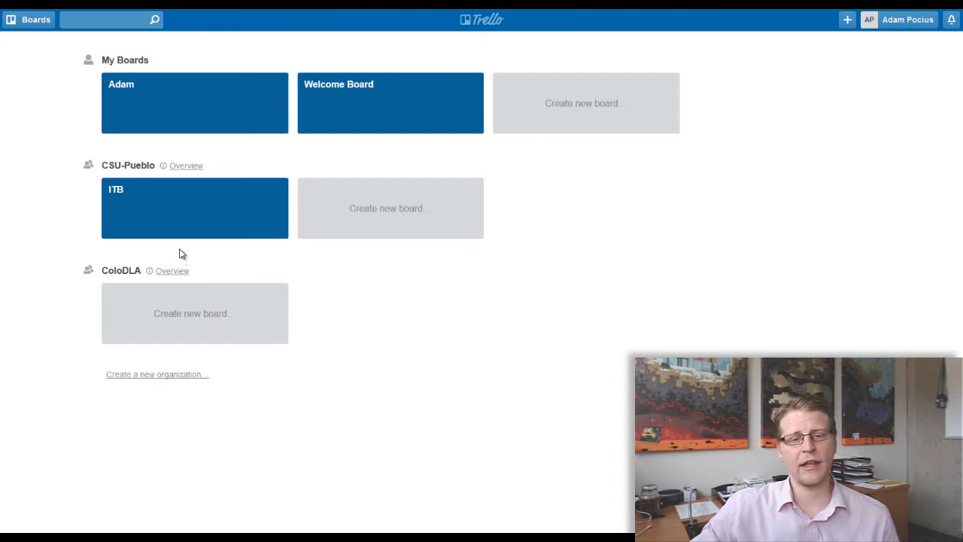
click(178, 229)
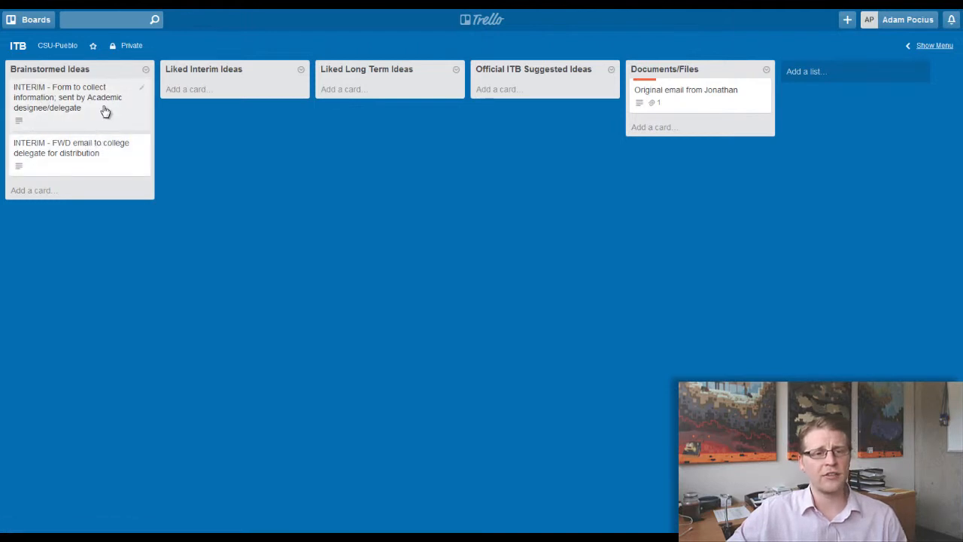
Step: Add a card titled "LONG TERM - Idea" to the Brainstormed Ideas list
click(27, 192)
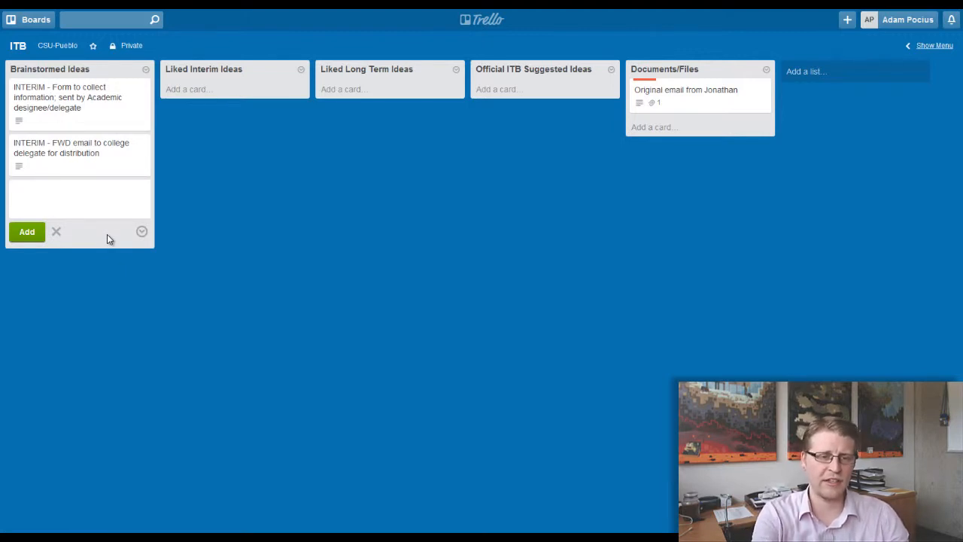
text(L)
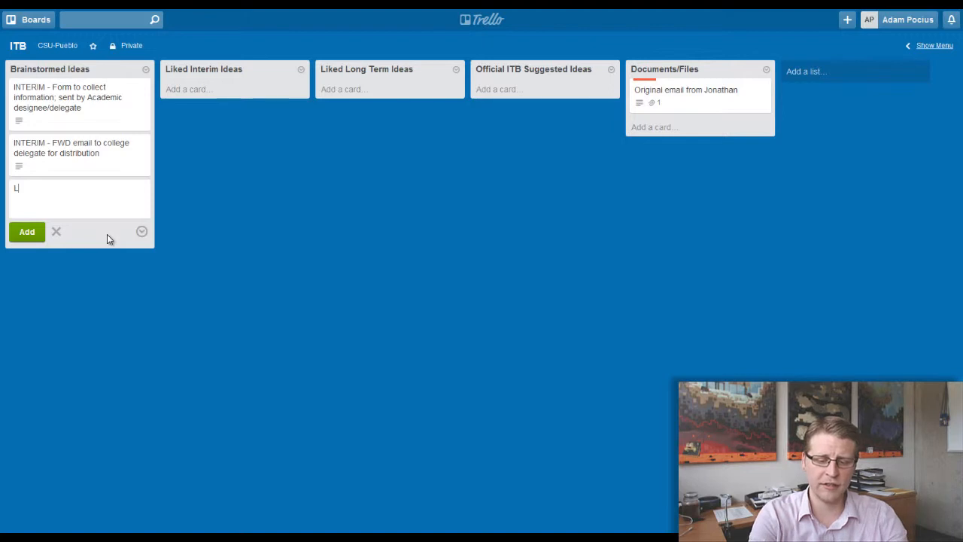
text(ONG TERM)
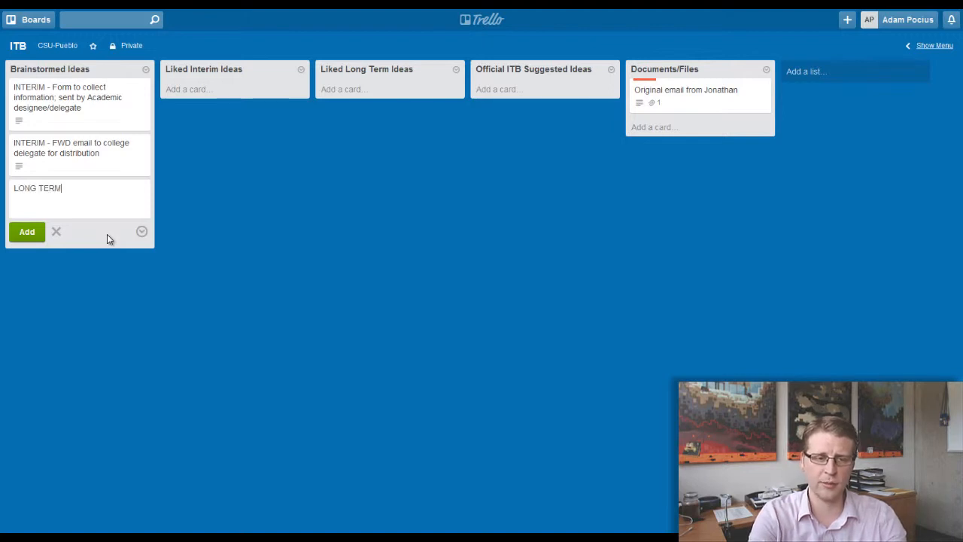
text( - idea)
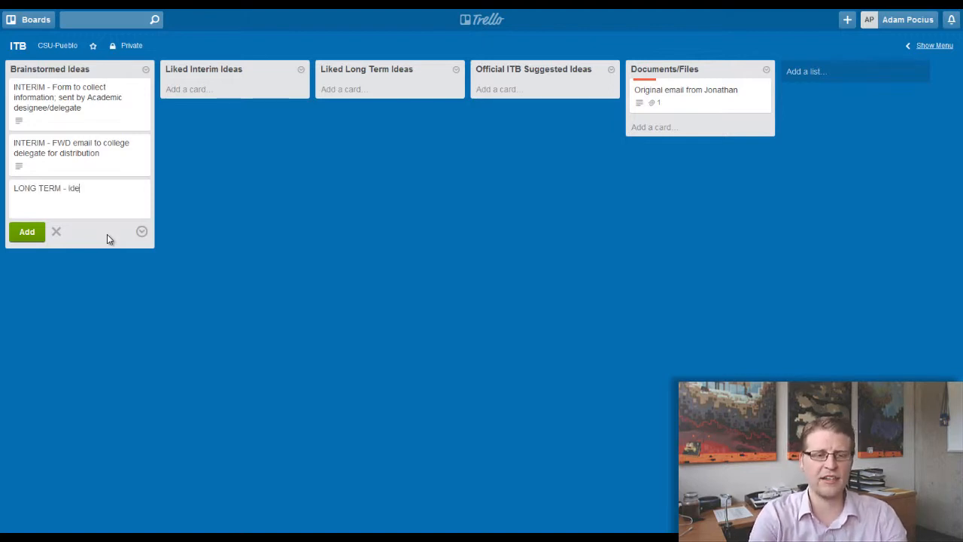
click(39, 232)
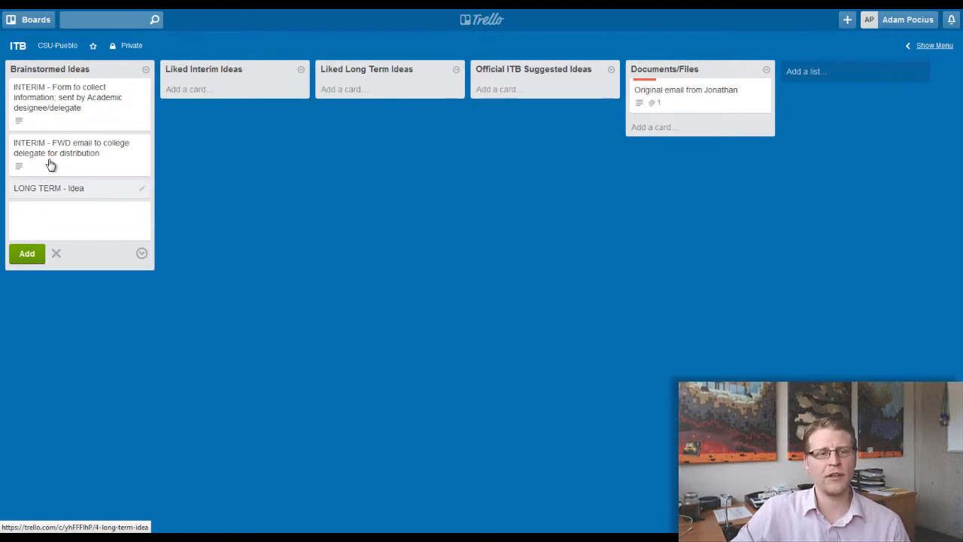
Step: Open the LONG TERM - Idea card and save "Desc" as its description
click(49, 192)
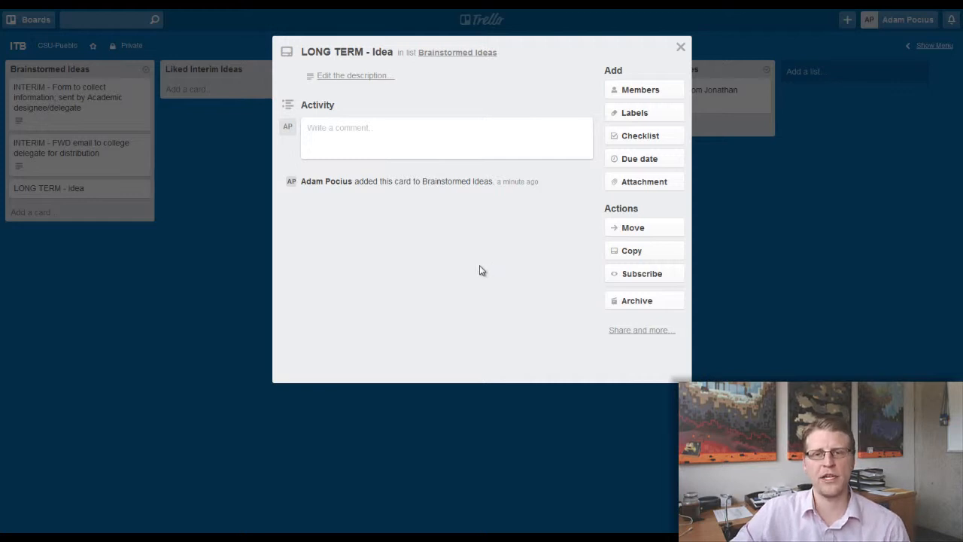
click(378, 85)
text(Desc)
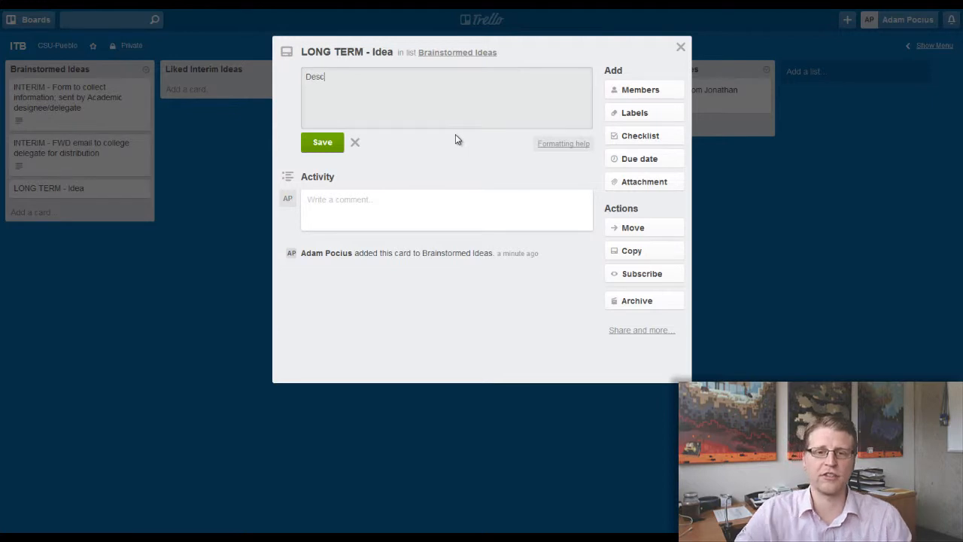
click(310, 149)
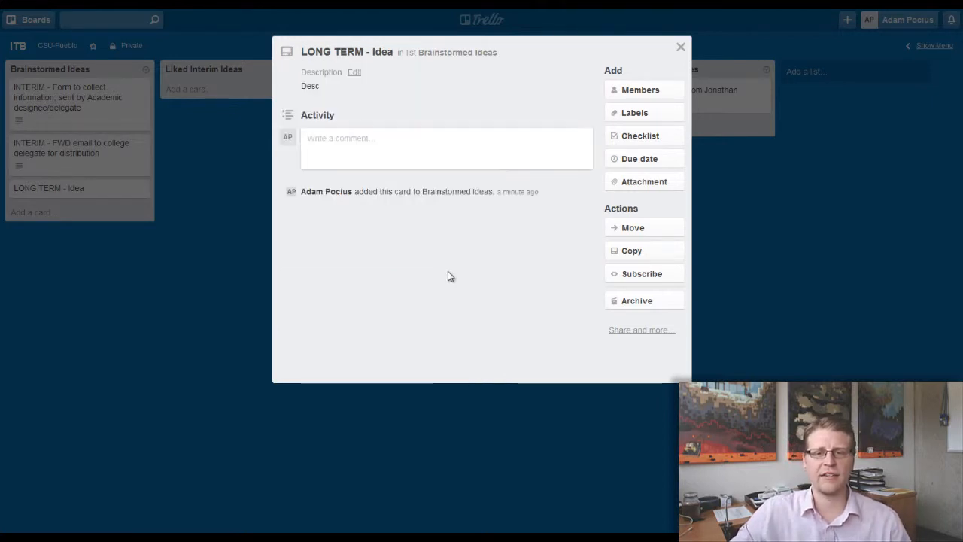
Step: Add a checklist titled Checklist to the card, with the entries Item 1, Item 2 and Item 3
click(629, 140)
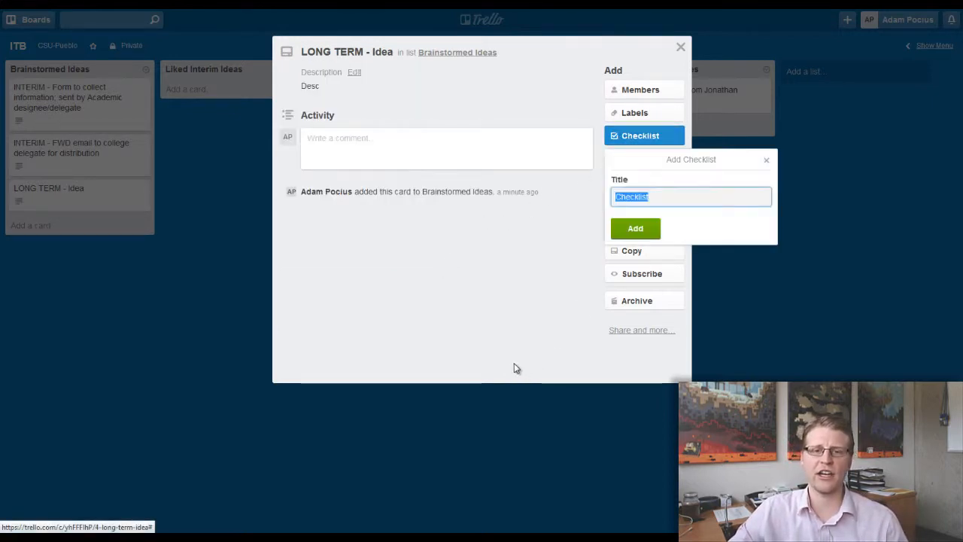
click(642, 233)
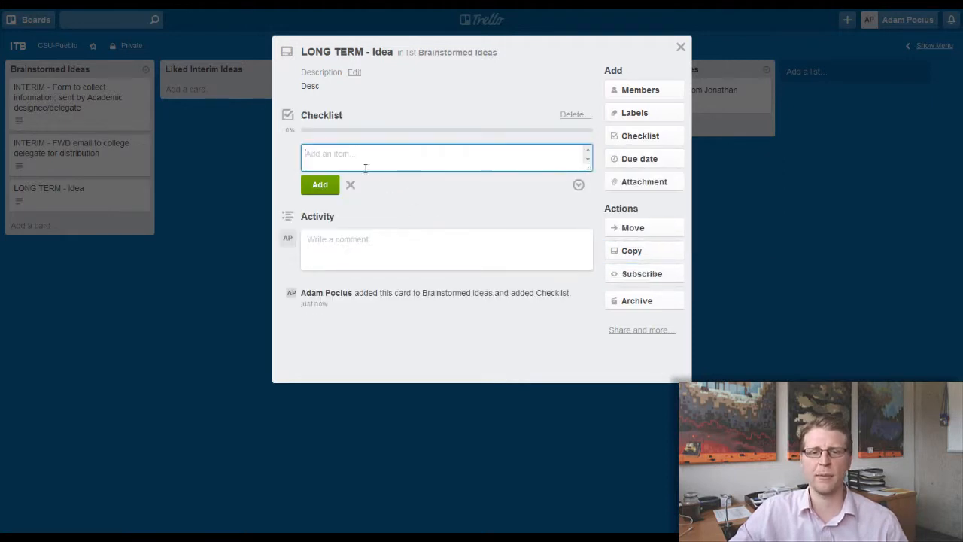
text(Item 1)
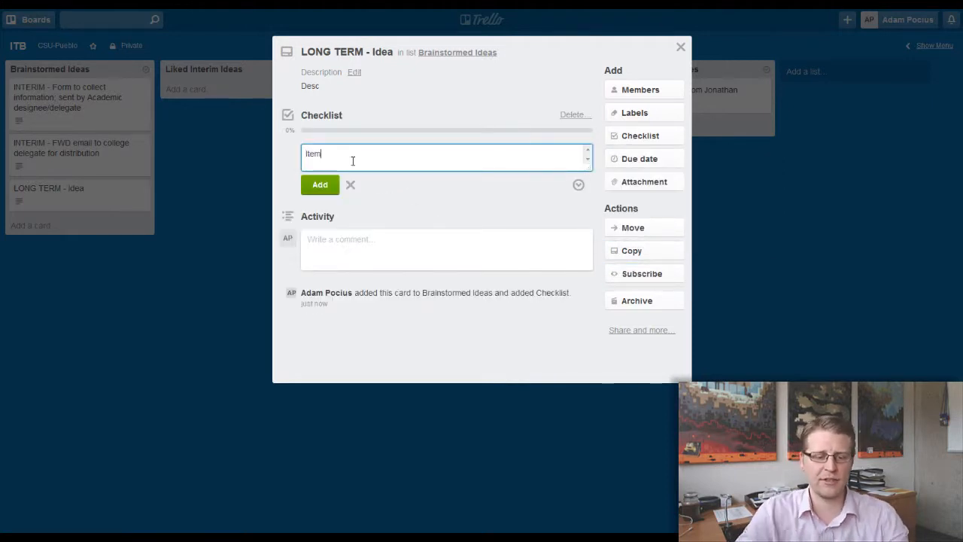
click(329, 185)
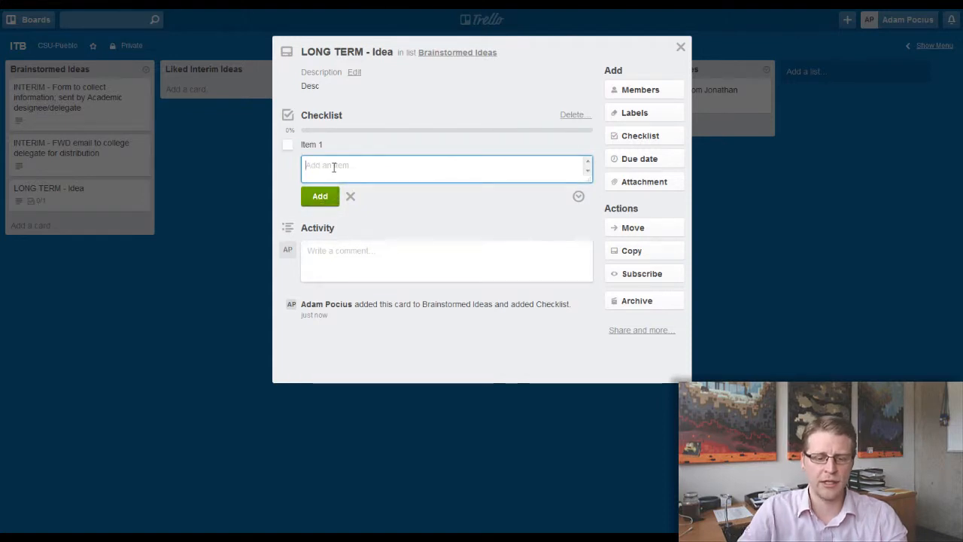
text(Item 2)
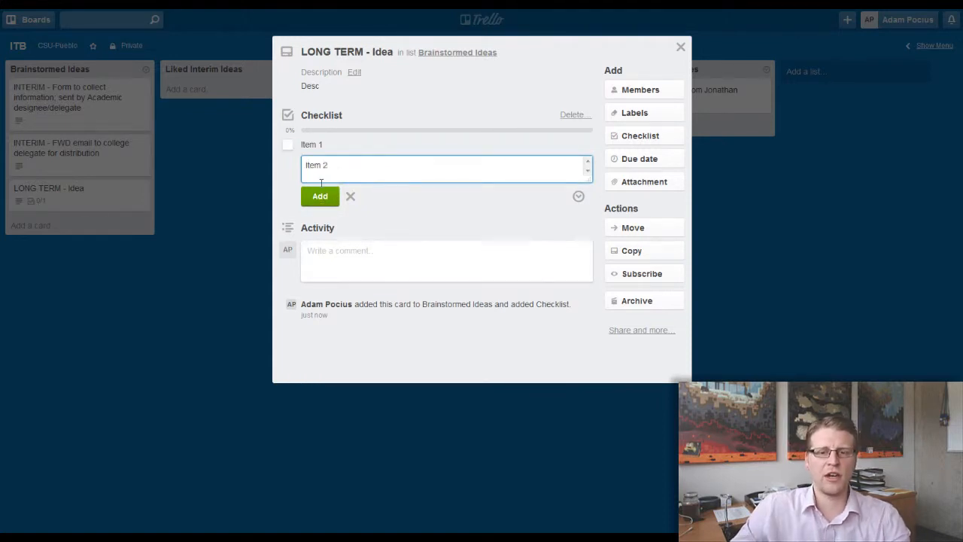
click(320, 195)
text(Item)
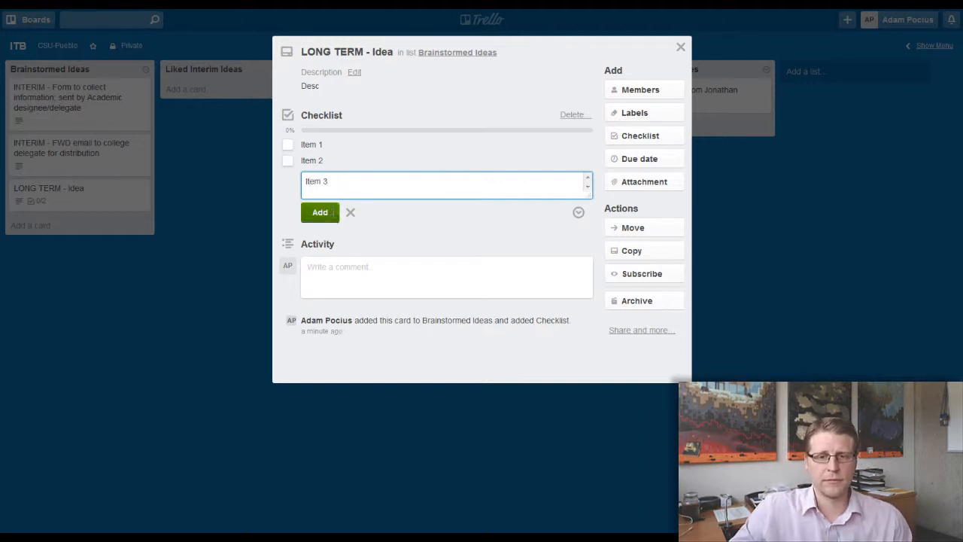
click(320, 212)
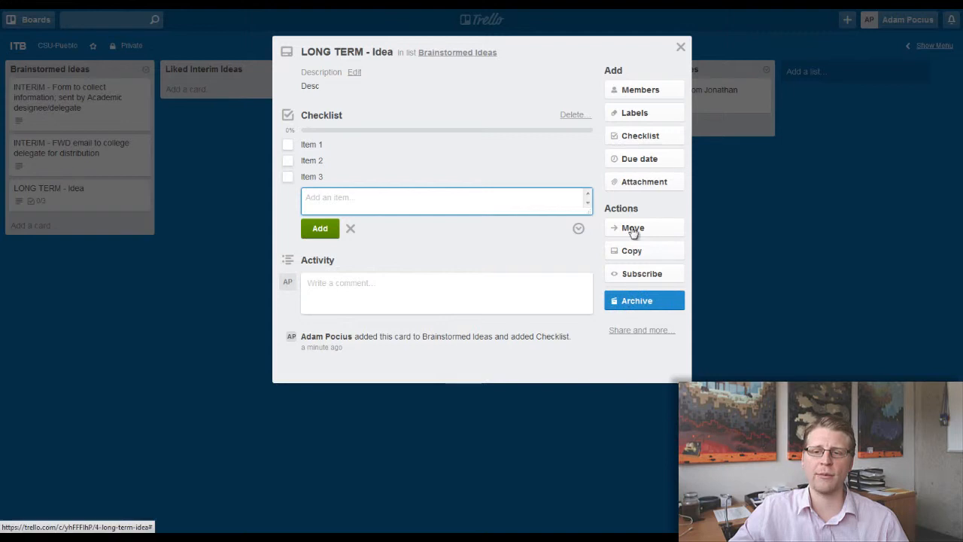
Step: Examine the card's member assignment and due date options without changing them, and close the card
click(646, 92)
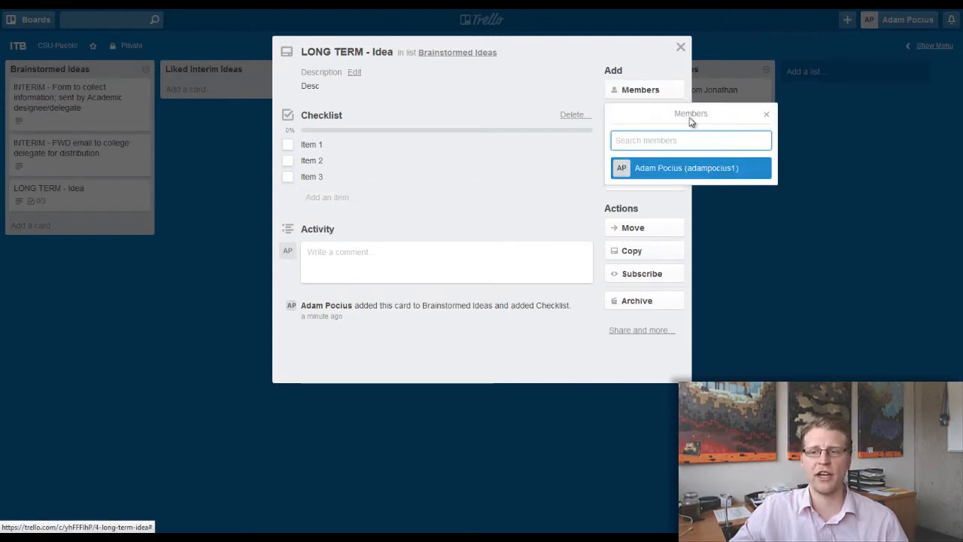
click(764, 113)
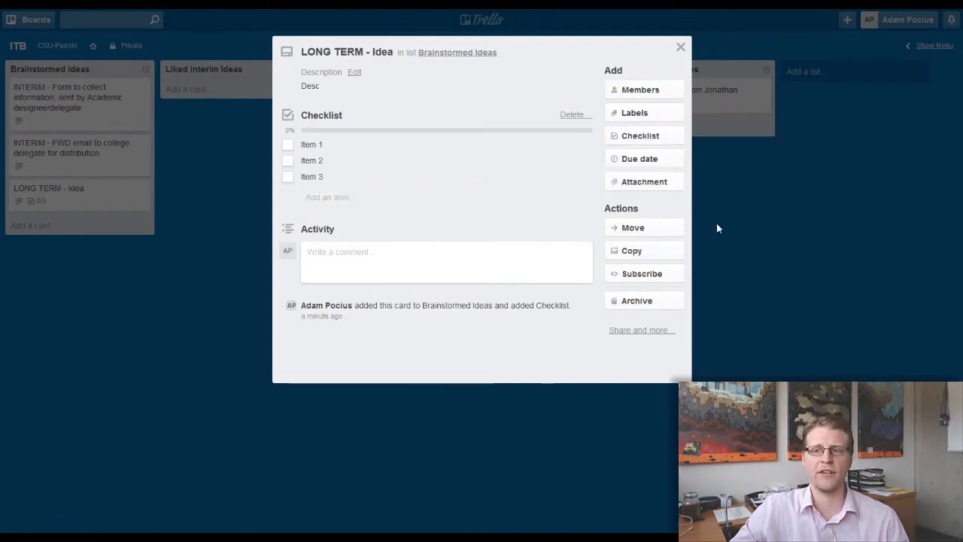
click(633, 160)
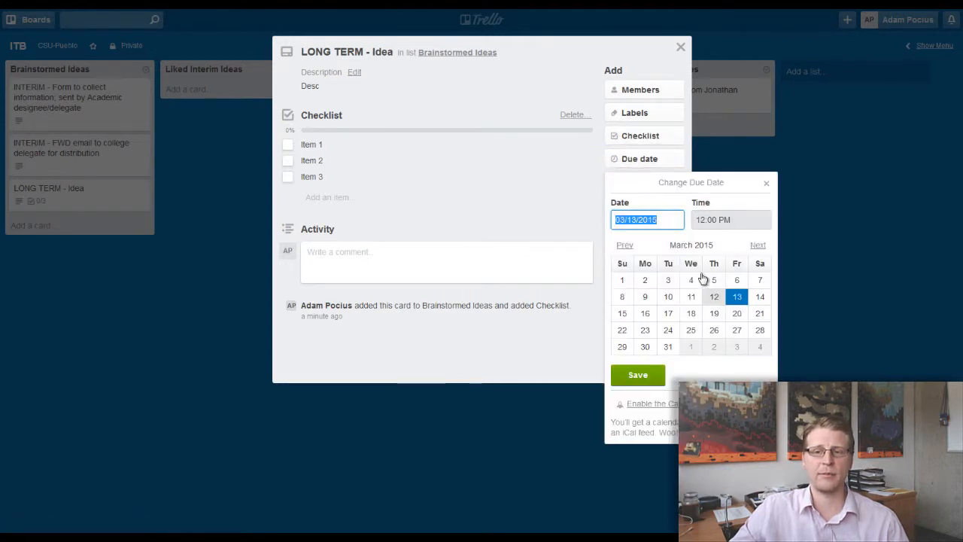
click(766, 184)
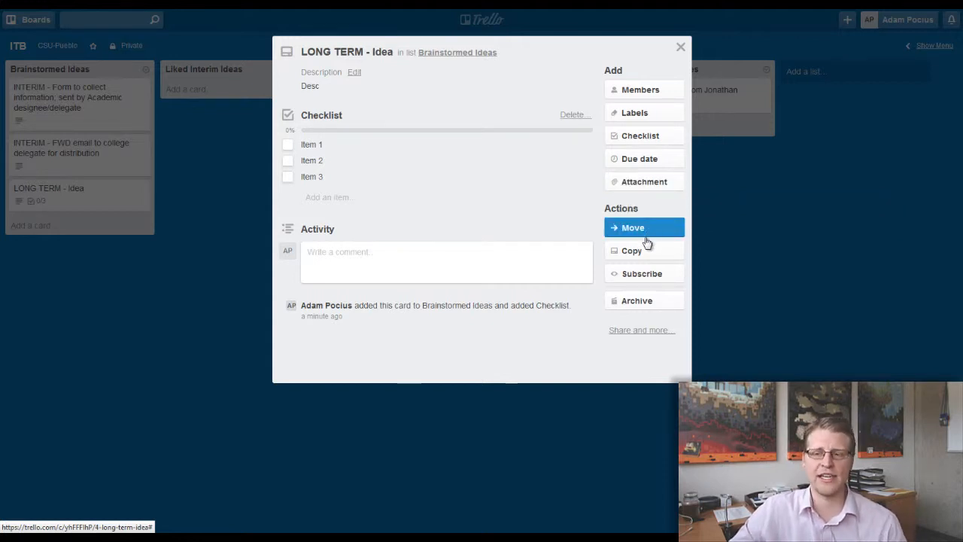
click(681, 46)
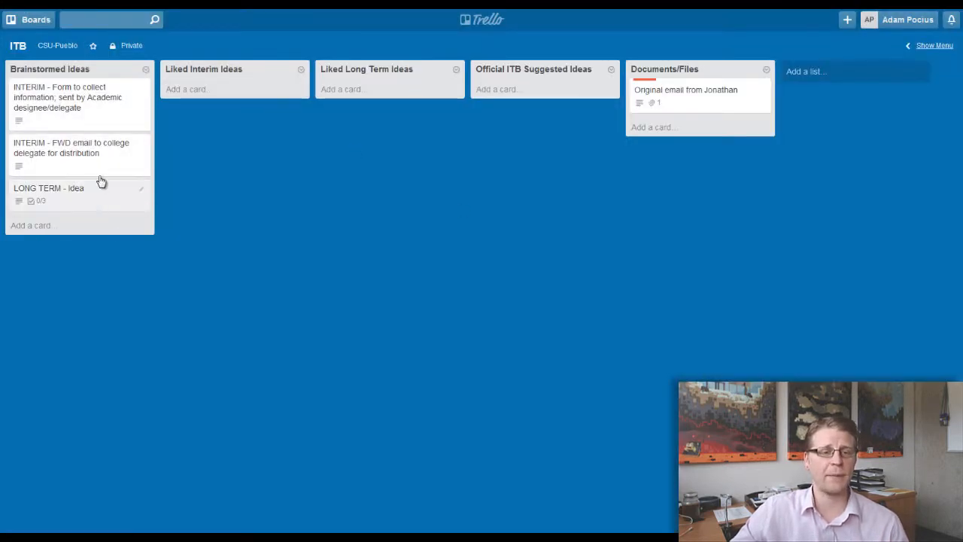
Step: Mark Item 1 complete in the LONG TERM - Idea card's checklist and move the card to the Liked Long Term Ideas list
click(48, 200)
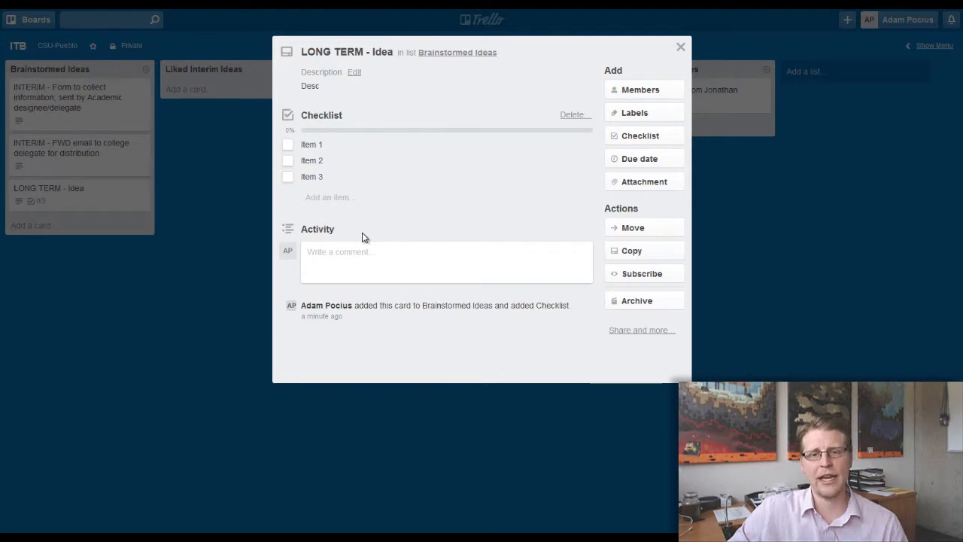
click(287, 145)
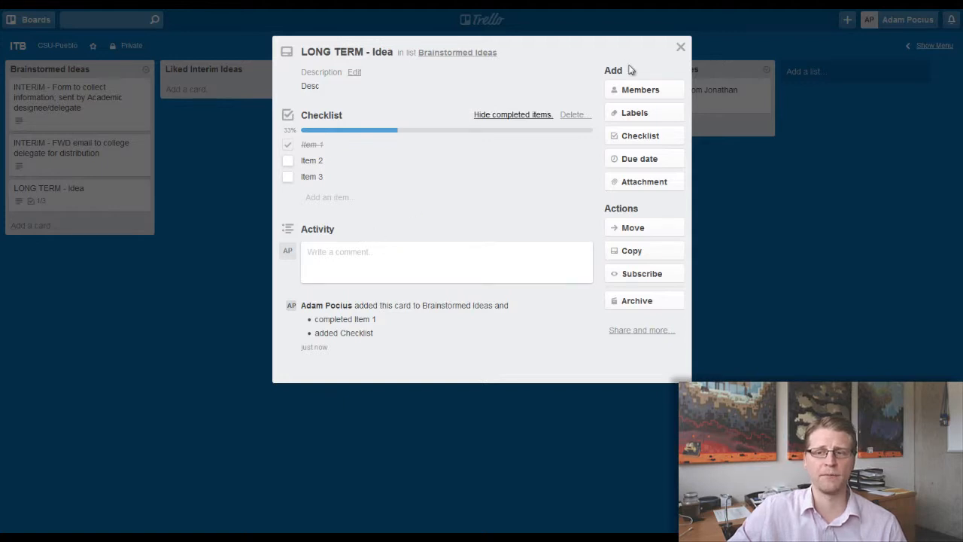
click(681, 47)
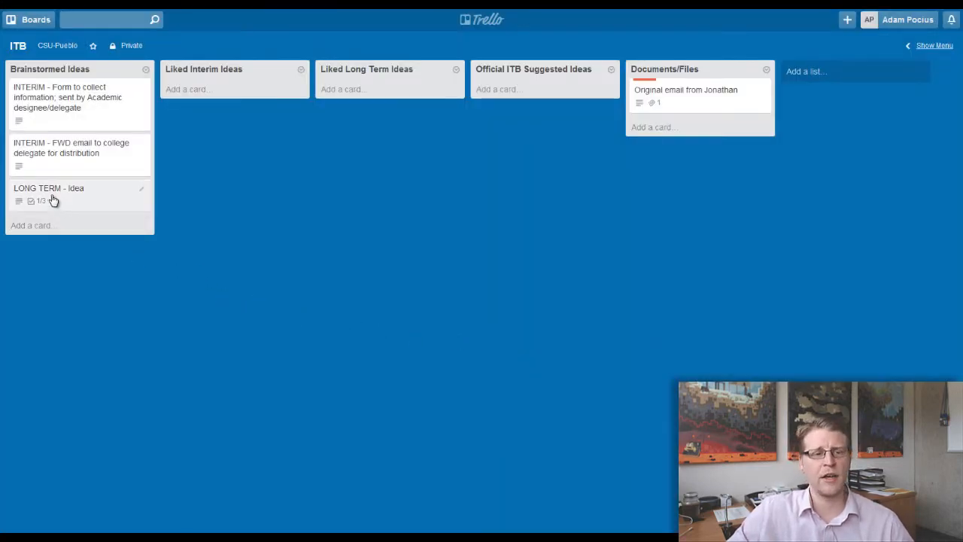
drag(84, 189, 363, 89)
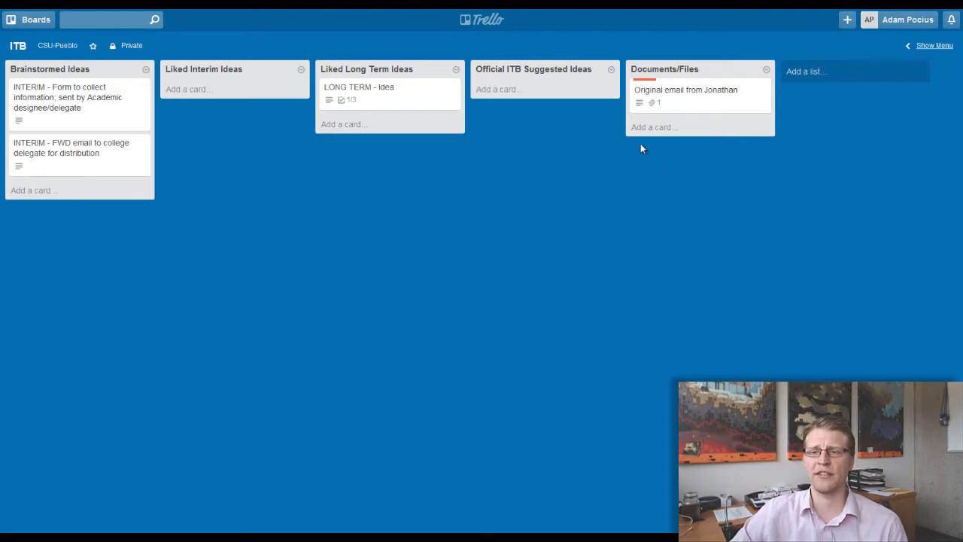
Step: Review the description and attachments of the original email card in the Documents/Files list, then close it
click(677, 96)
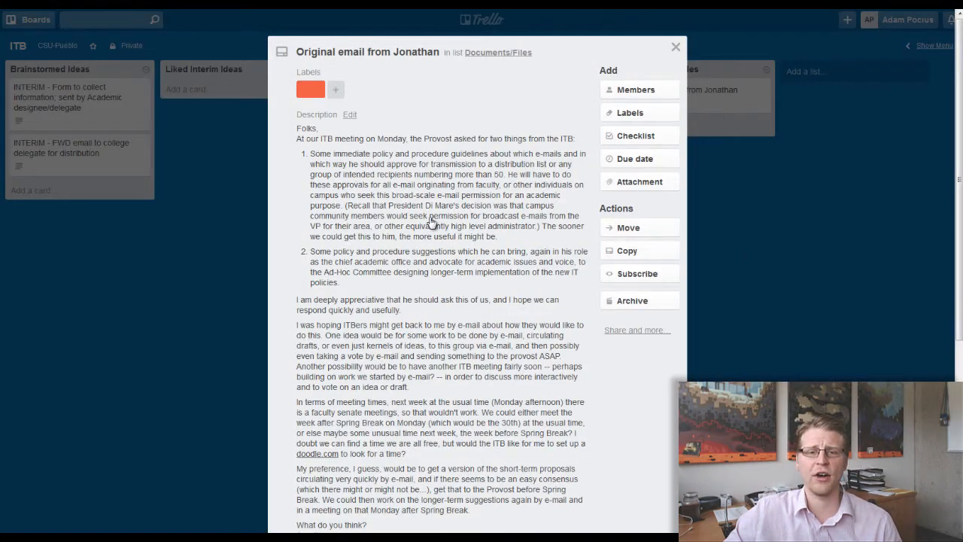
scroll(431, 222, down, 3)
scroll(431, 223, up, 3)
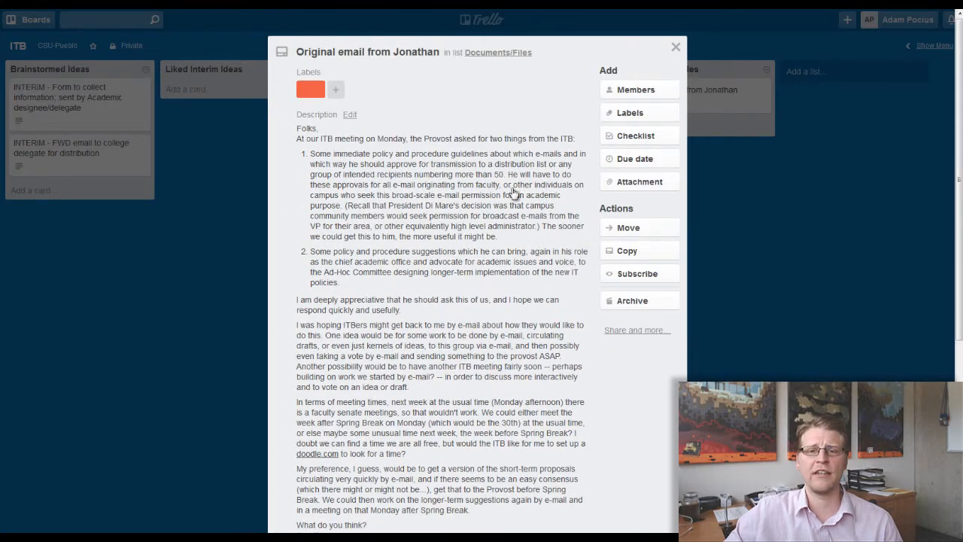
scroll(514, 193, down, 3)
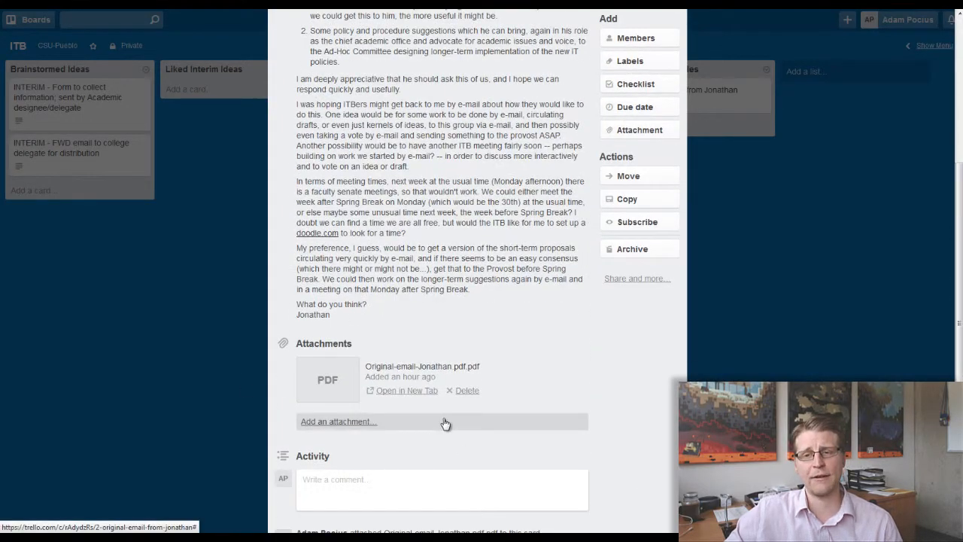
scroll(445, 424, up, 3)
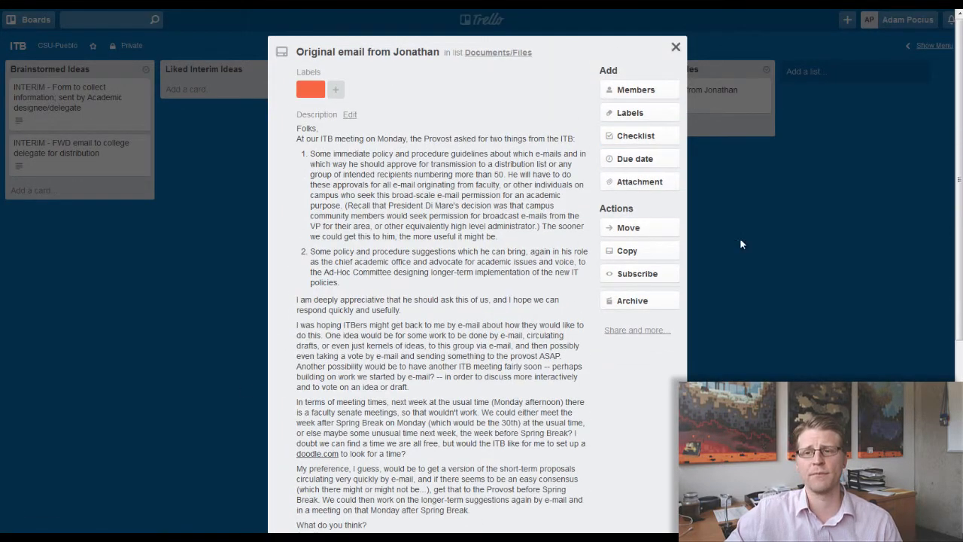
click(741, 242)
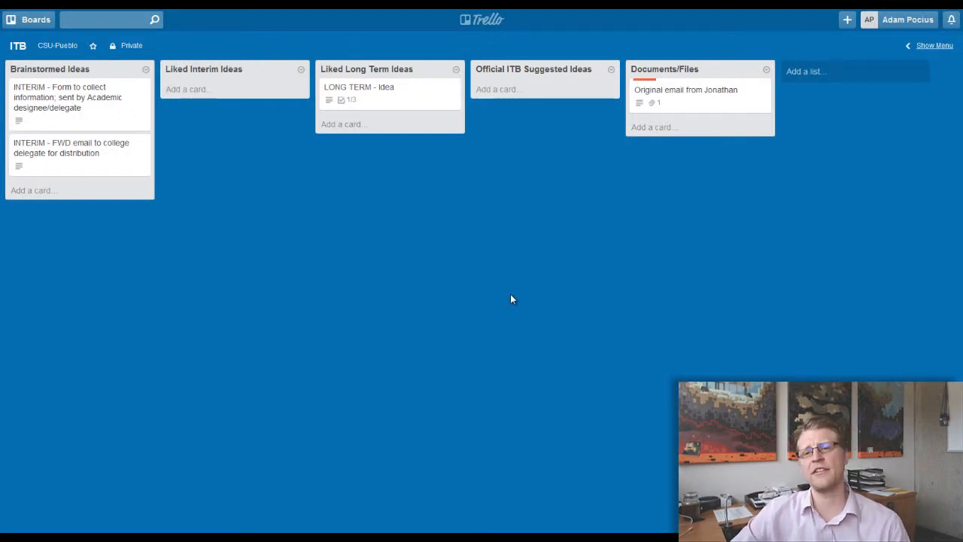
Step: Review the LONG TERM - Idea card's details and activity, close it, and show the board's members and activity history
click(359, 94)
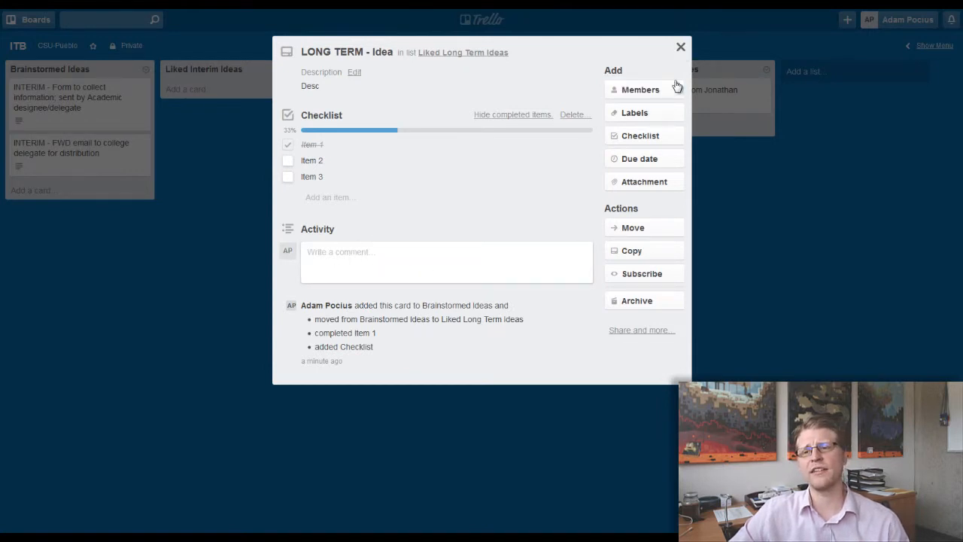
click(681, 47)
click(923, 45)
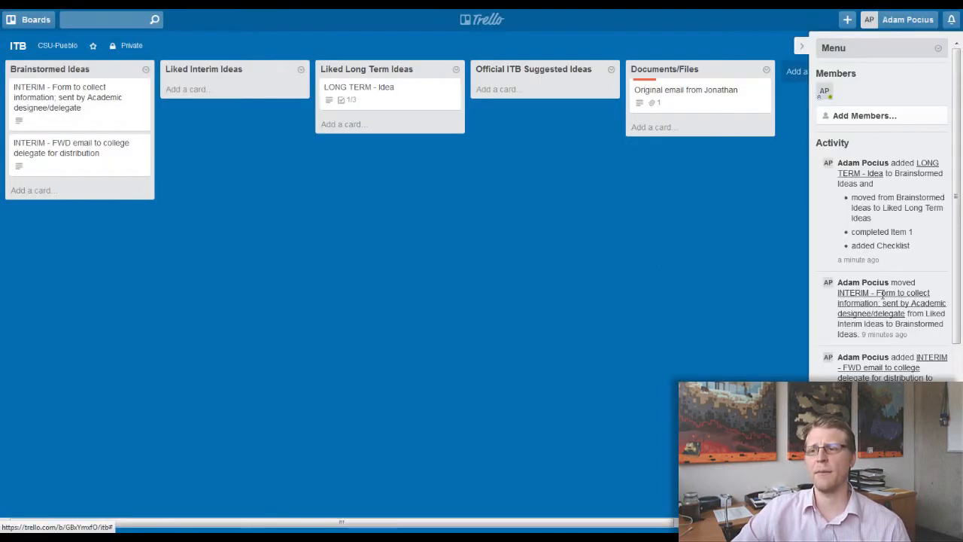
Step: Review the board's activity history and hide it, and check the options for creating a new board or organization without choosing one
scroll(885, 242, down, 5)
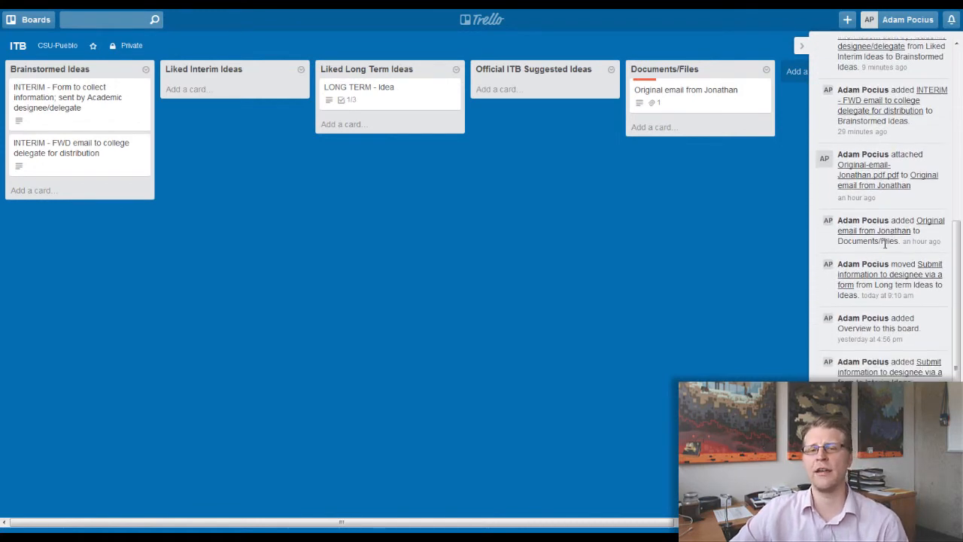
scroll(845, 148, up, 5)
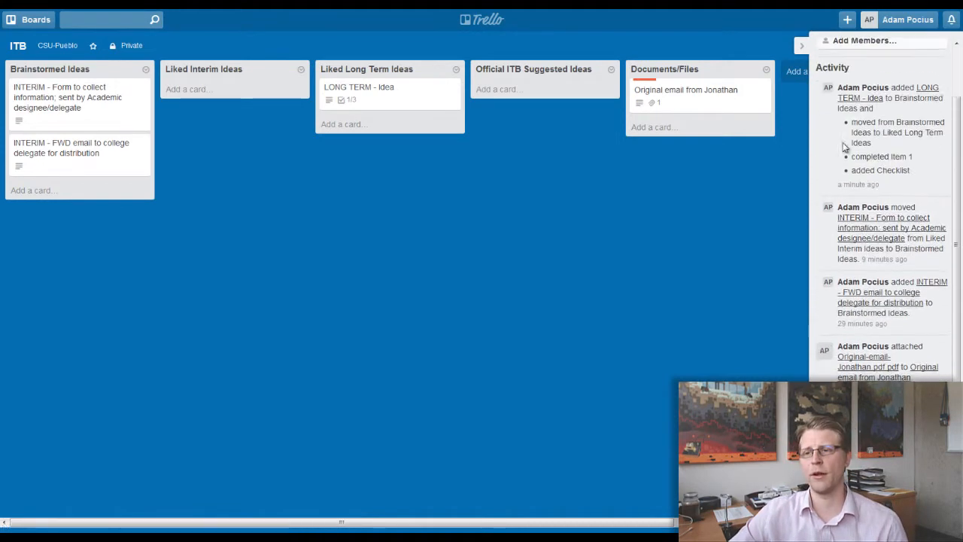
click(801, 46)
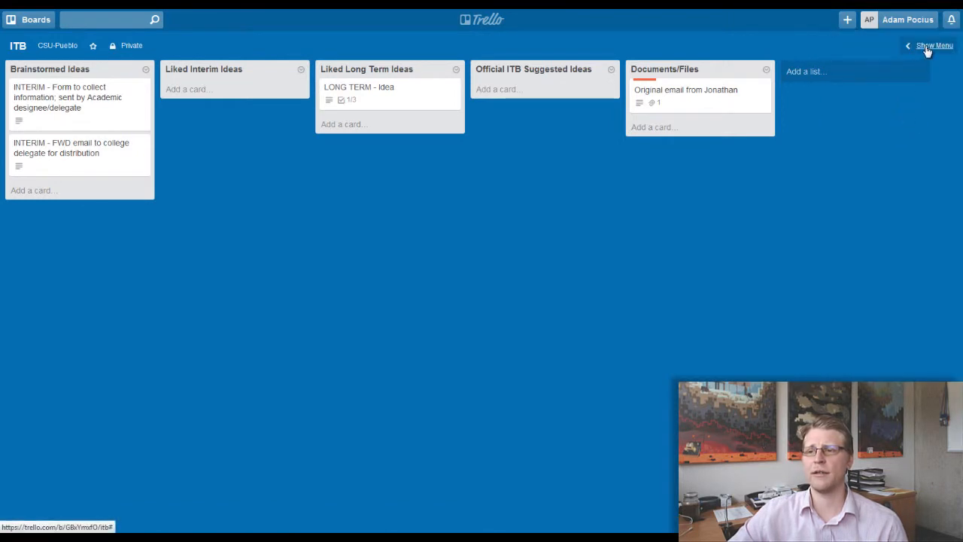
click(848, 19)
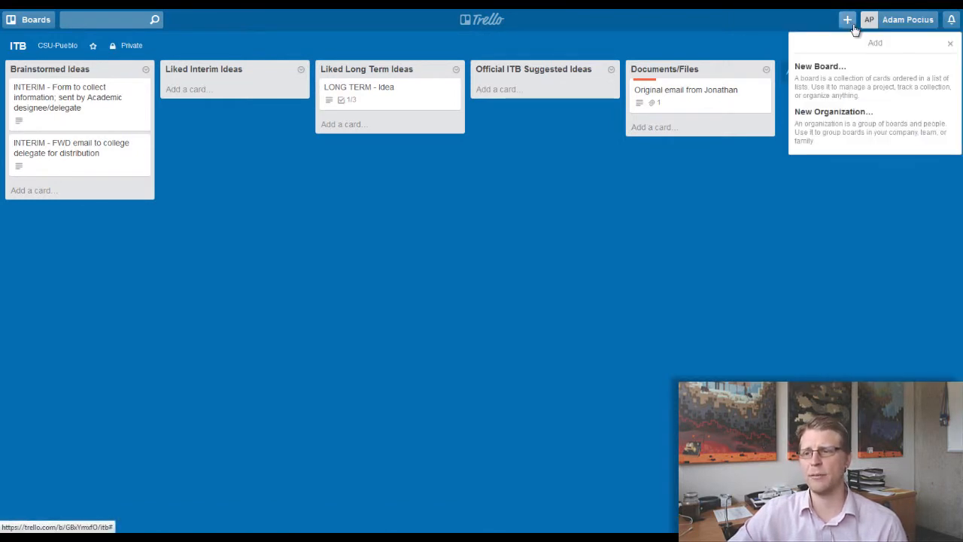
click(846, 23)
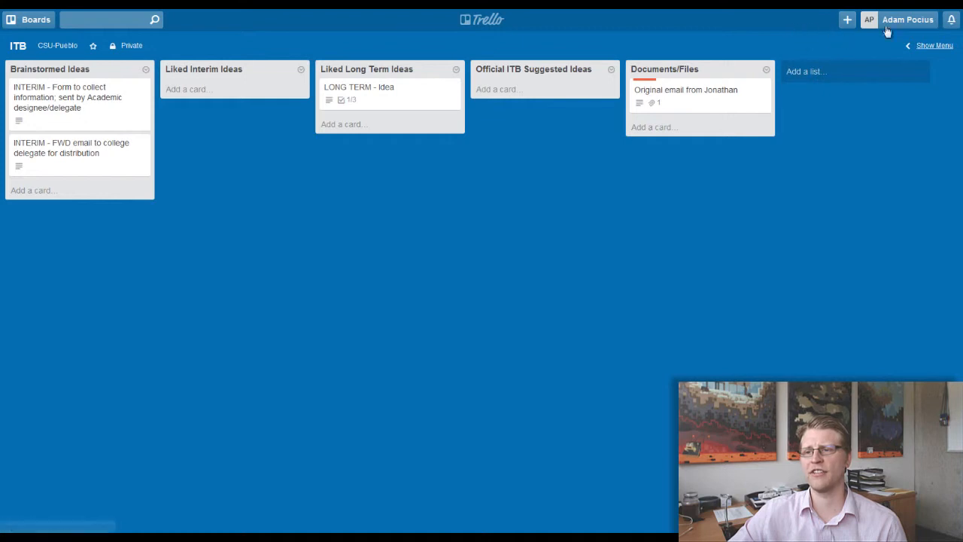
Step: Show the board's sidebar again, examine its additional board options such as filtering cards and archived items, and hide the sidebar
click(923, 47)
scroll(903, 87, up, 2)
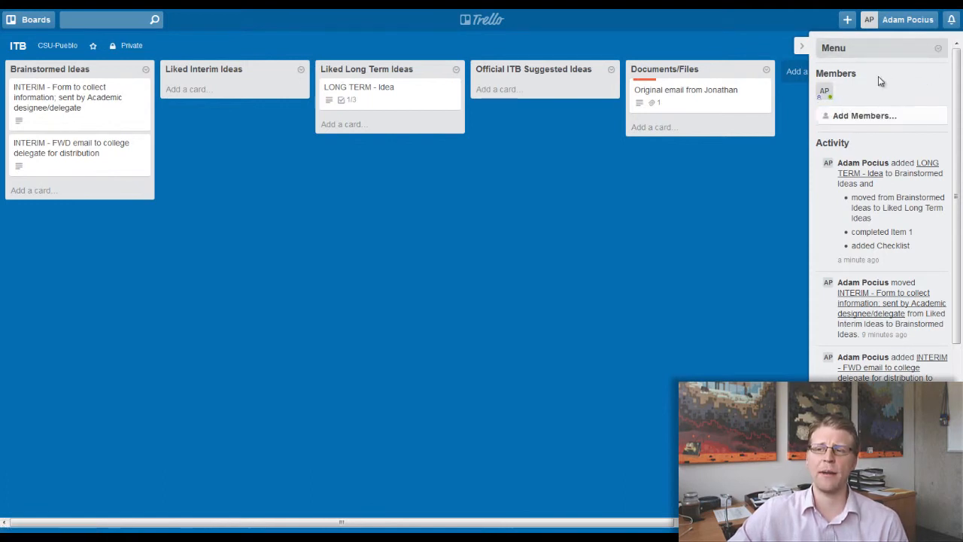
click(938, 50)
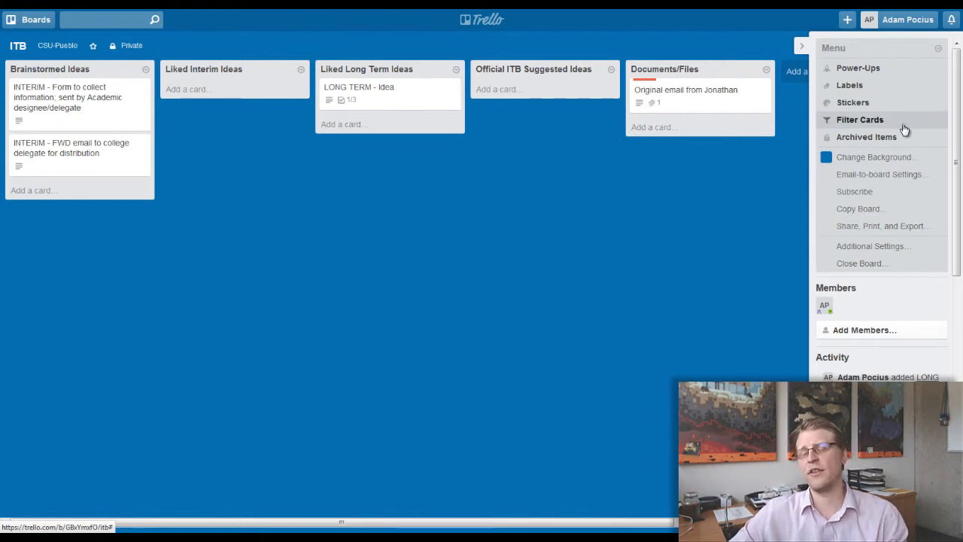
click(938, 50)
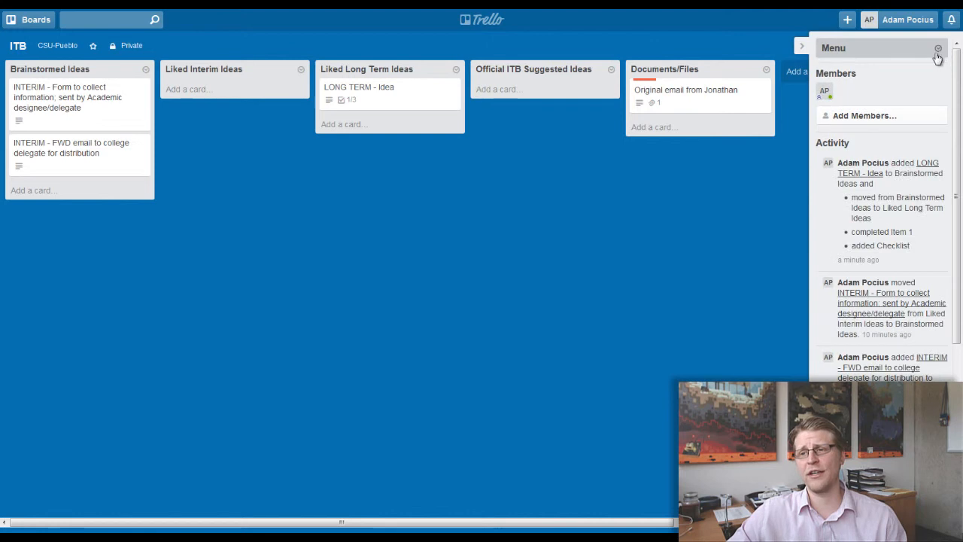
click(804, 49)
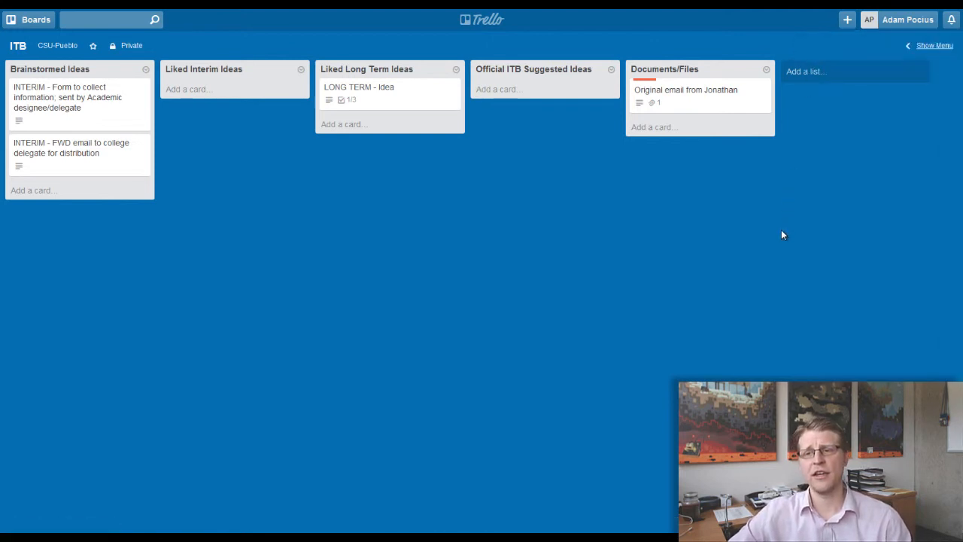